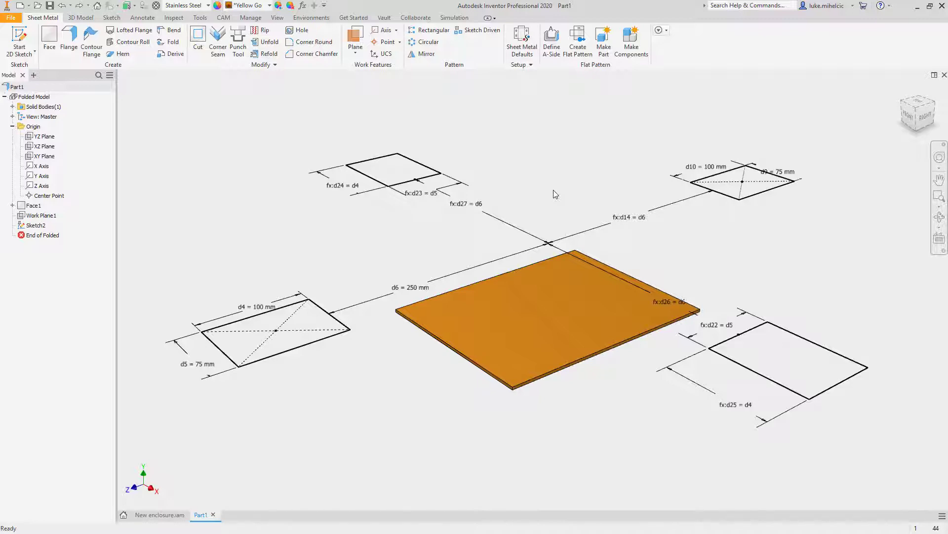
Create a sheet metal face from the left sketch rectangle as a side tab plate
click(50, 40)
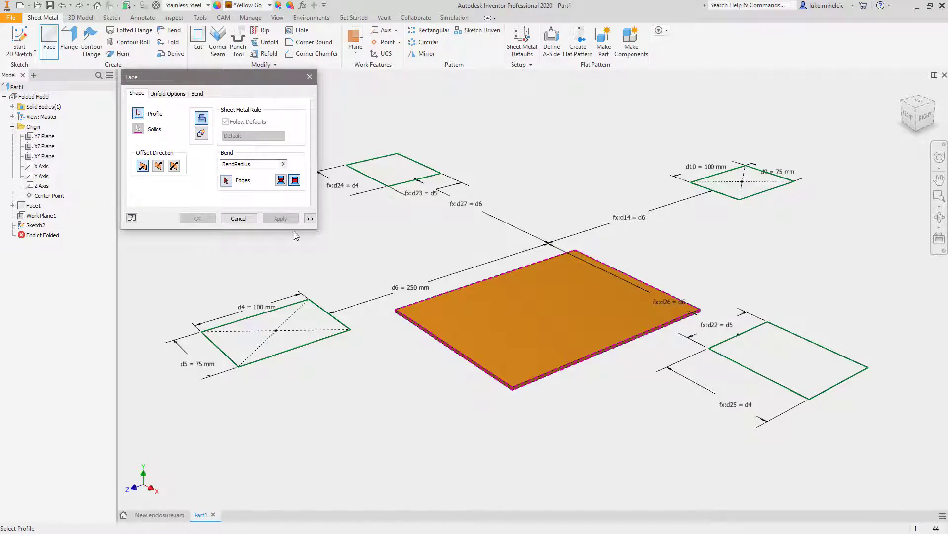
click(277, 334)
click(280, 218)
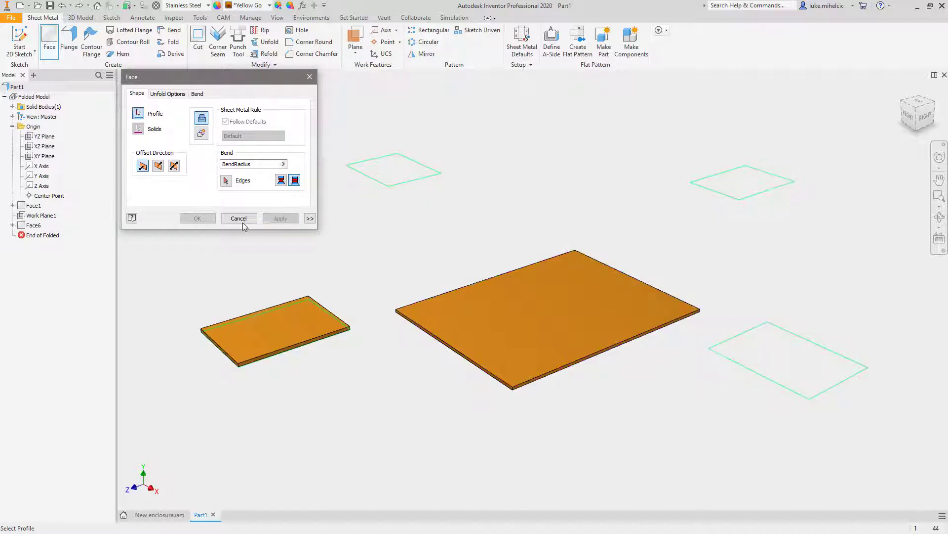
click(239, 218)
Join the left tab to the central plate's near edge with a 45-degree double bend
click(169, 31)
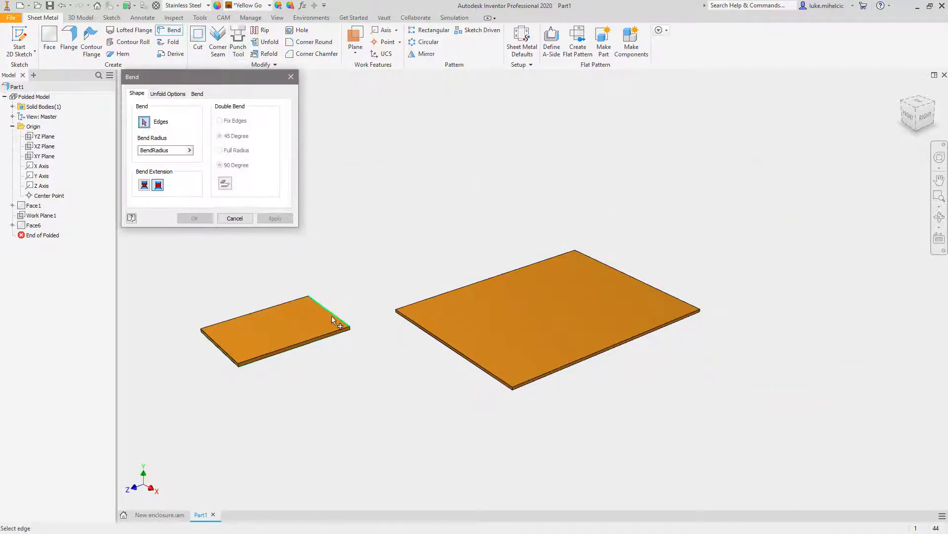
click(331, 316)
click(421, 330)
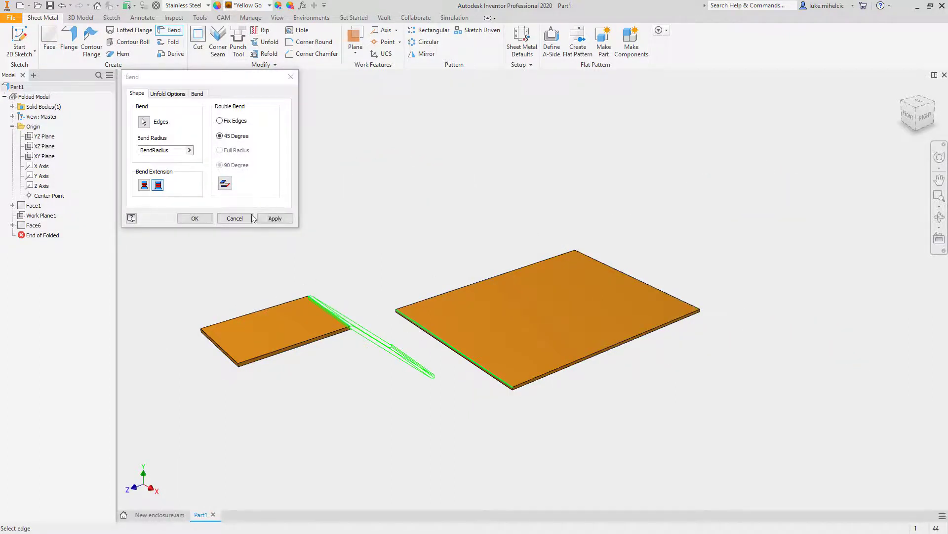
click(274, 218)
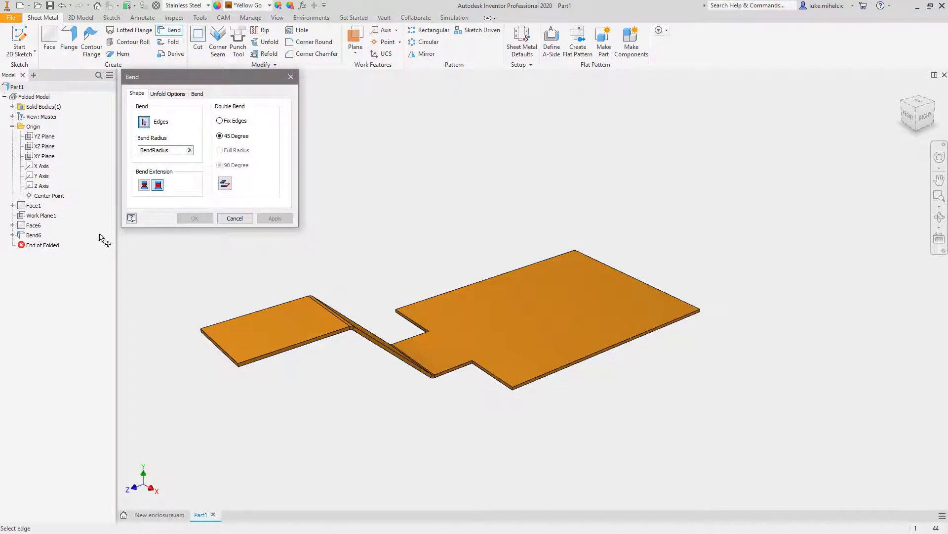
click(235, 218)
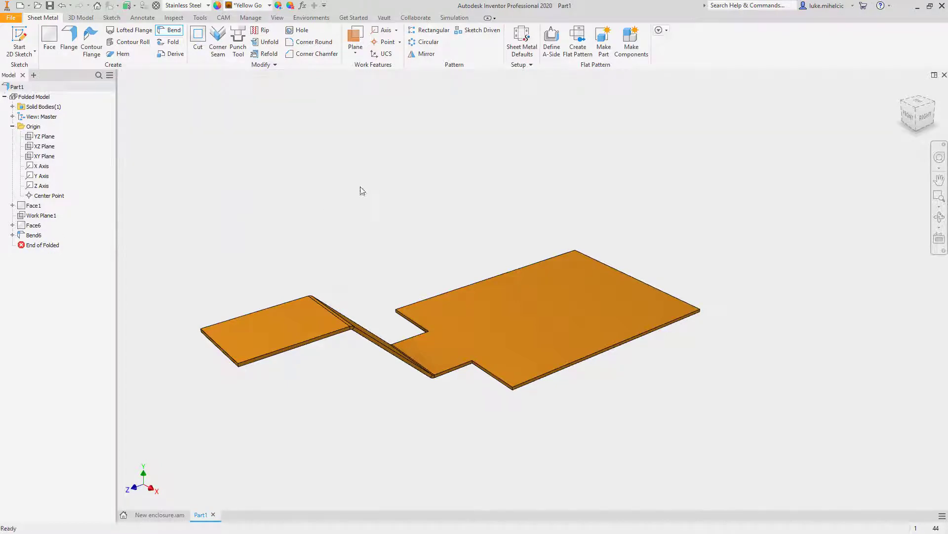
Undo Bend6 and Face6, then recreate the left tab bent to the plate's front-left edge
click(62, 5)
click(62, 5)
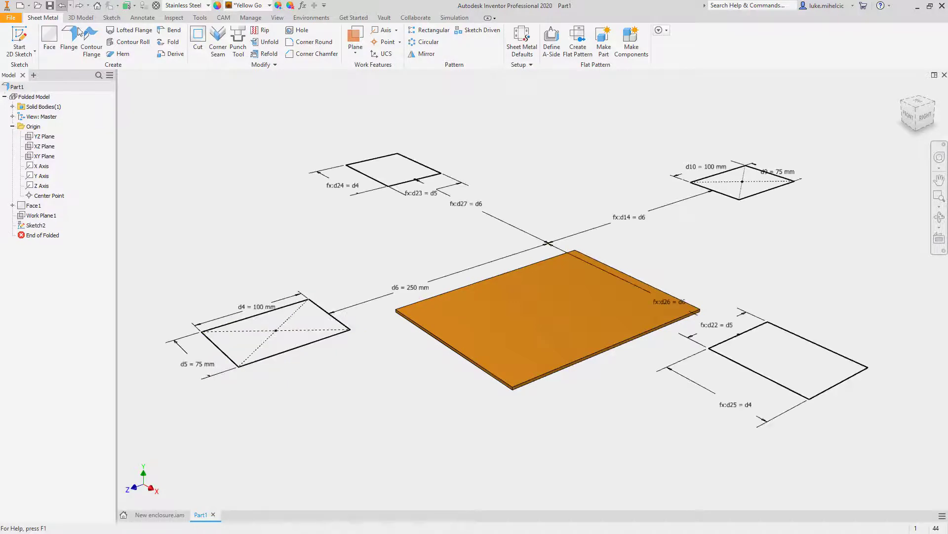
click(49, 37)
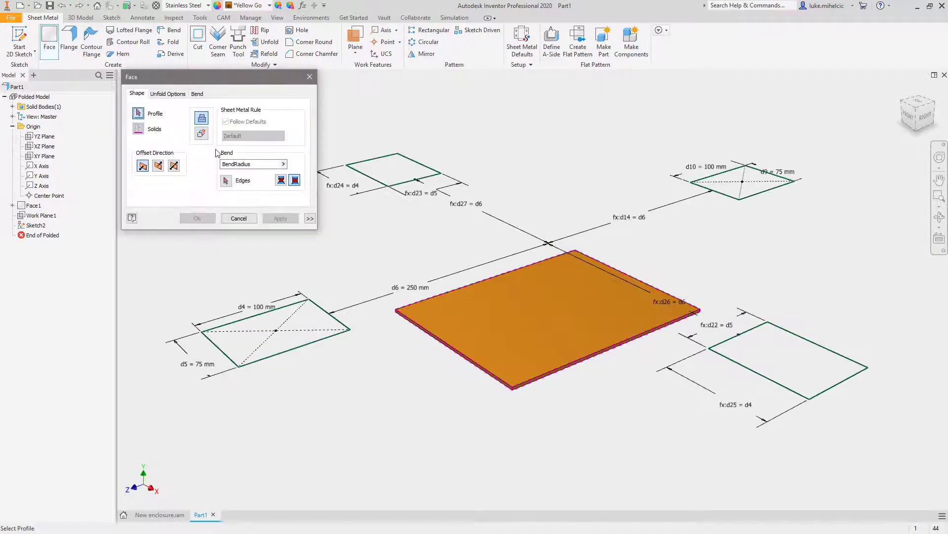
click(313, 324)
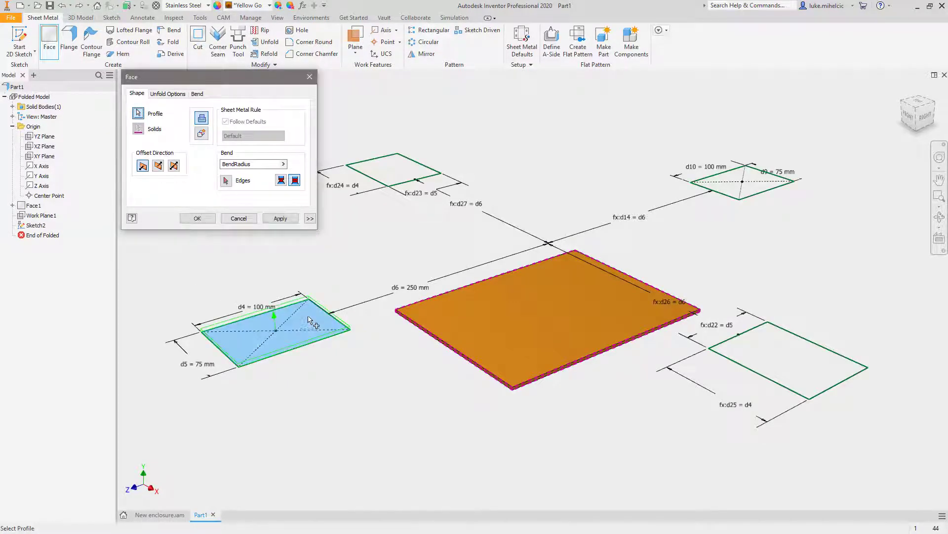
click(226, 180)
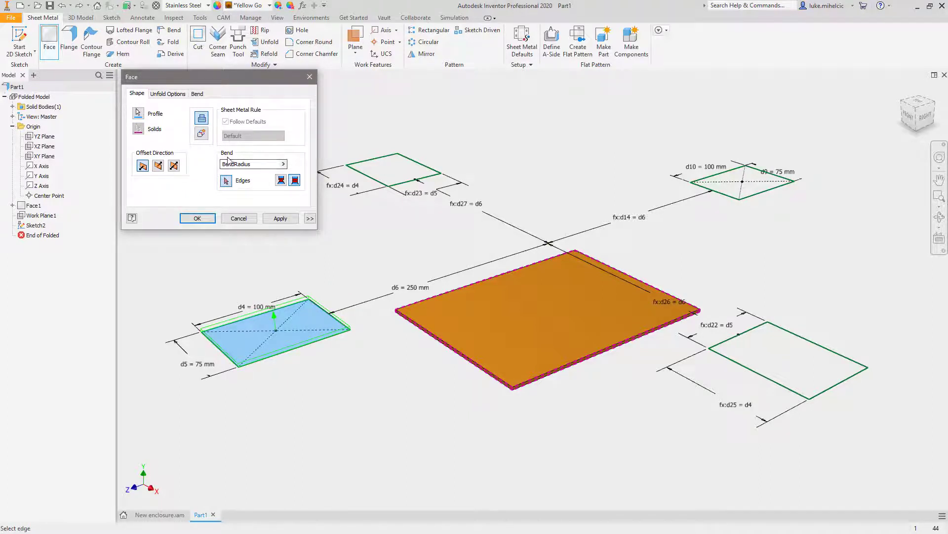
click(450, 346)
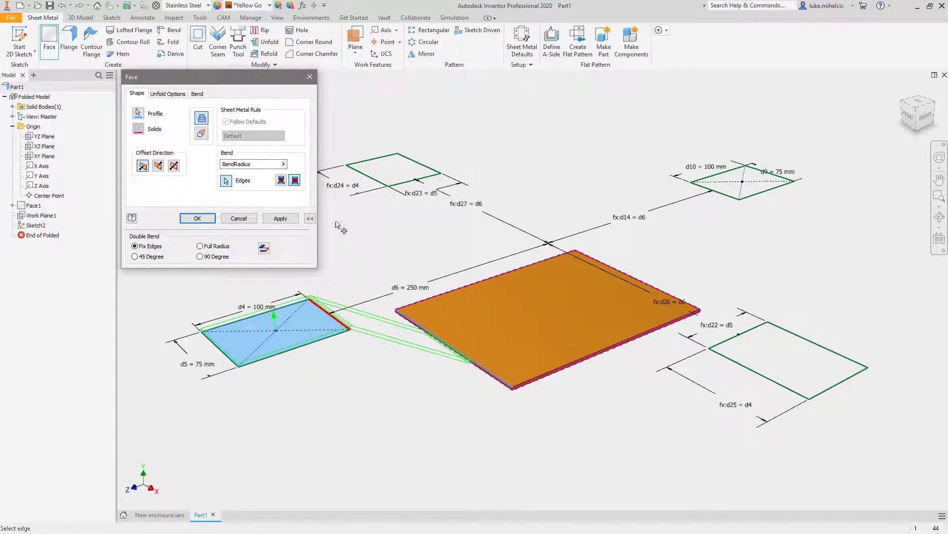
click(280, 218)
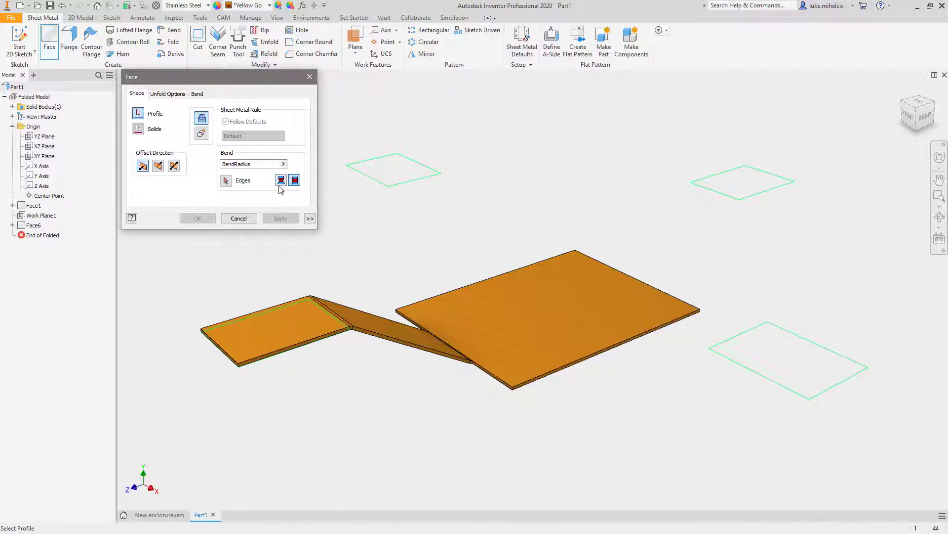
Create the back tab face with a 45° double bend to the plate's back edge, tab edge fixed
click(388, 174)
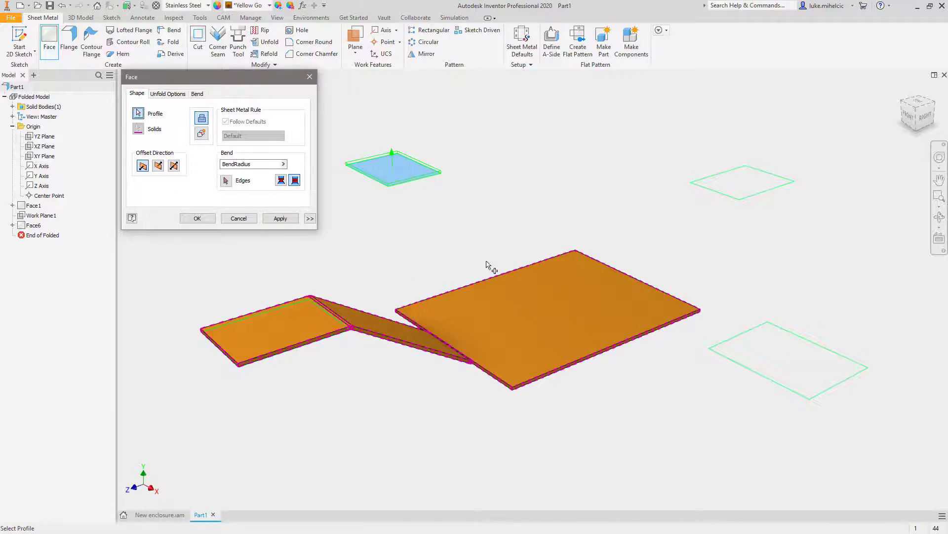
click(226, 180)
click(485, 283)
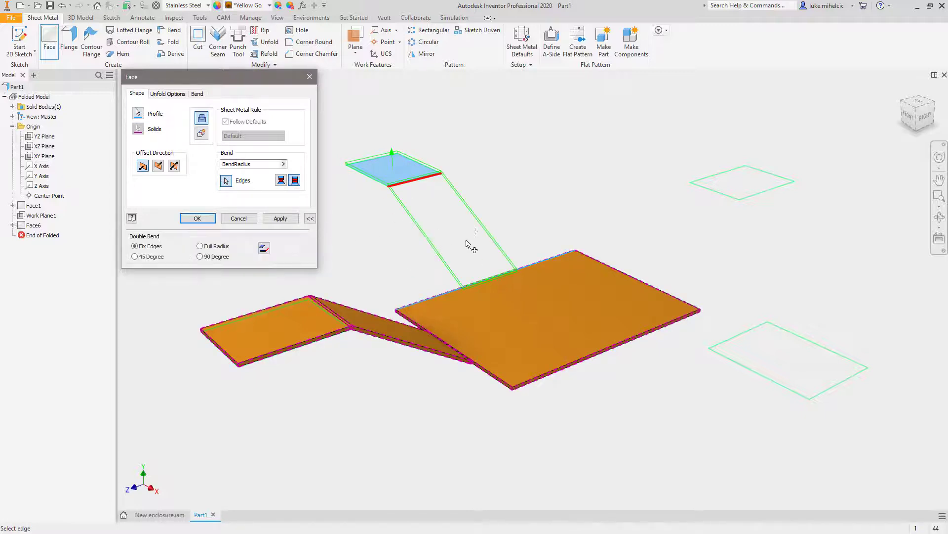
click(135, 256)
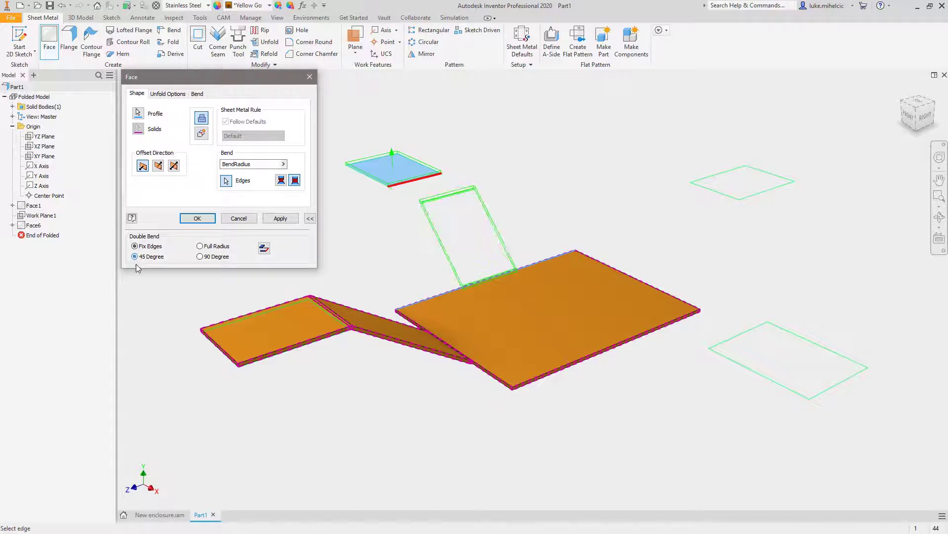
click(264, 249)
click(263, 249)
click(264, 249)
click(264, 249)
click(264, 249)
click(265, 250)
click(264, 249)
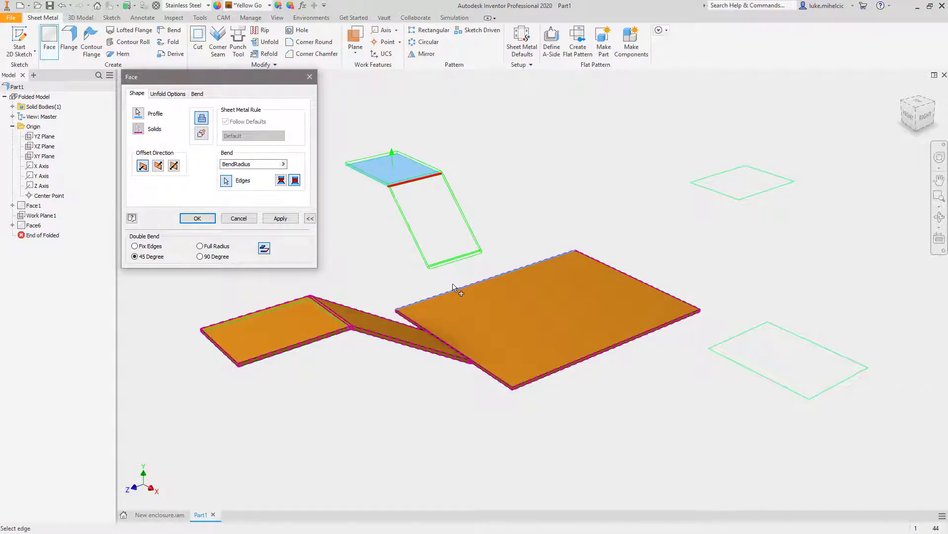
click(280, 218)
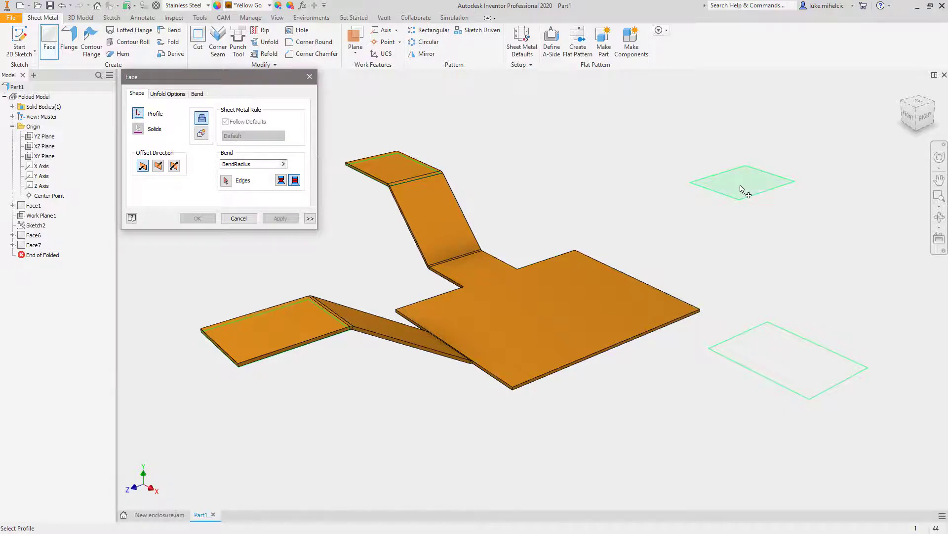
Create the right tab with a 45° double bend to the plate's right edge, adjusting Extend Bend
click(712, 191)
click(226, 180)
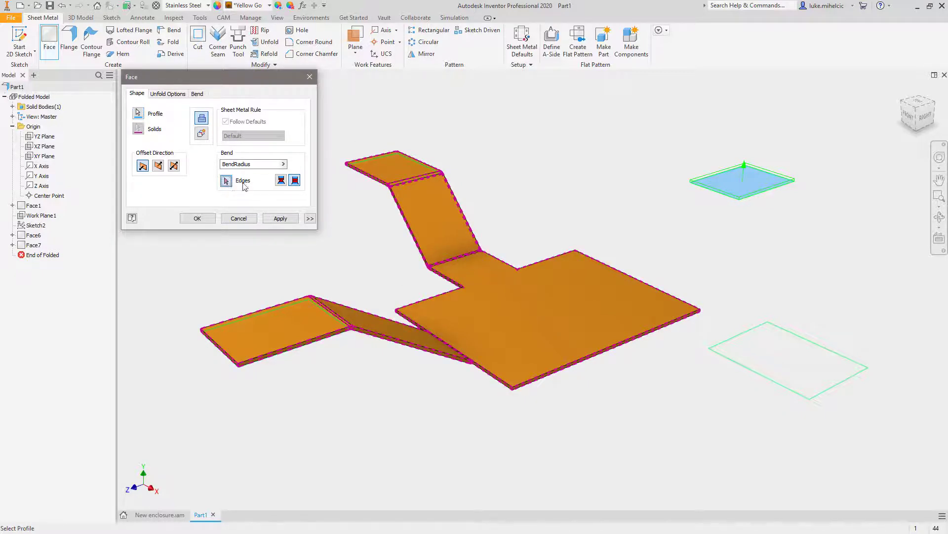
click(637, 271)
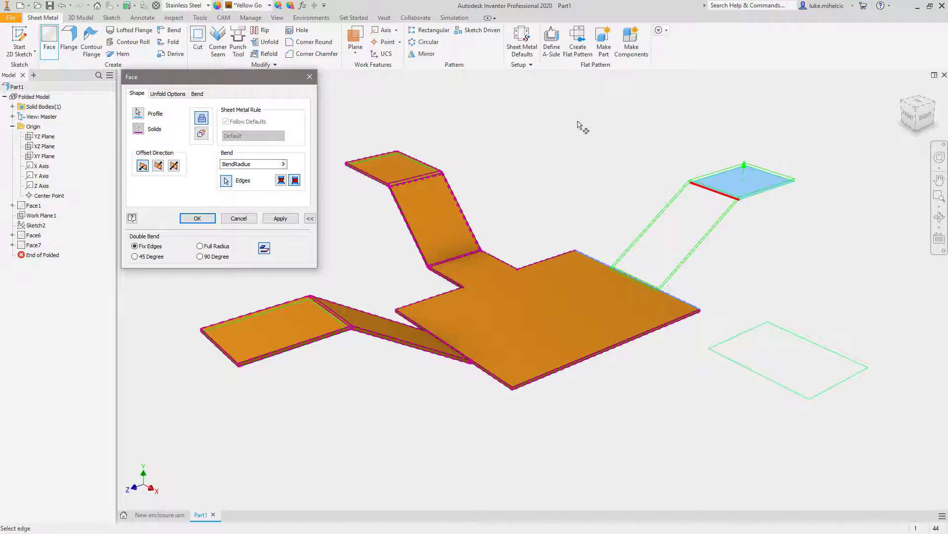
click(134, 256)
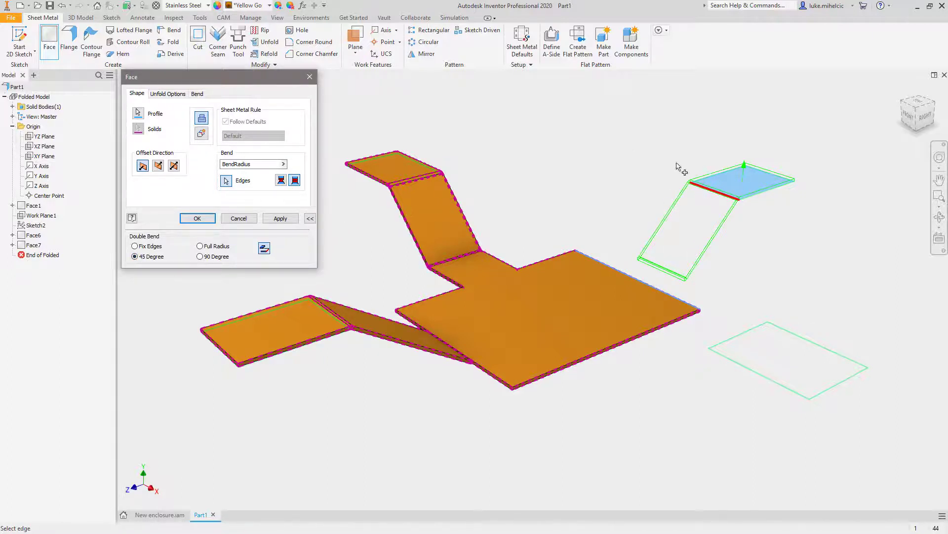
click(263, 249)
click(263, 249)
click(263, 249)
click(264, 249)
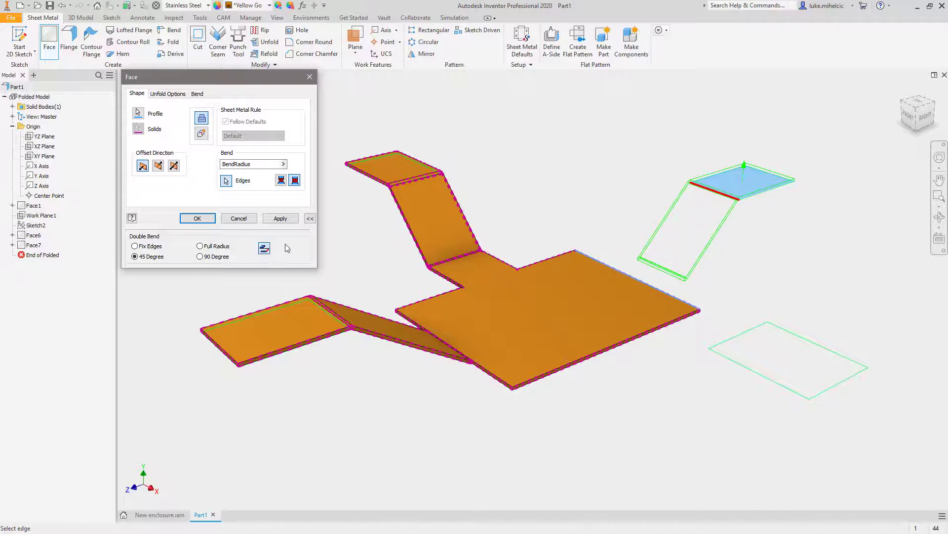
click(281, 180)
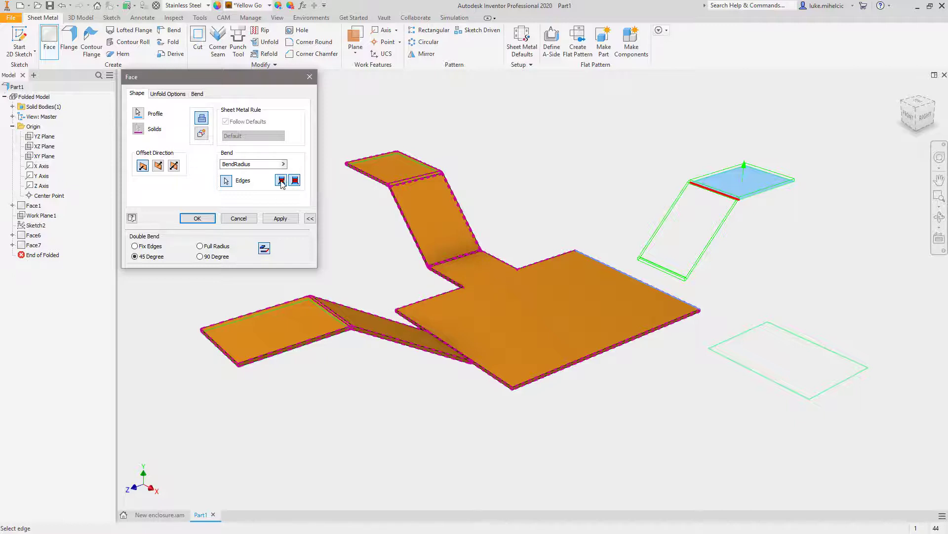
click(280, 218)
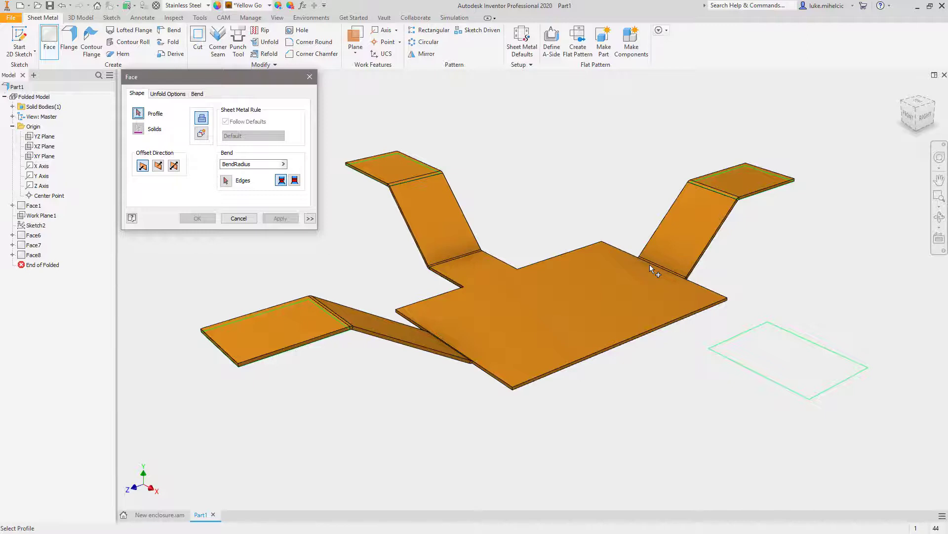
Pick the lower-right rectangle profile and the base plate's front-right edge to join
click(791, 359)
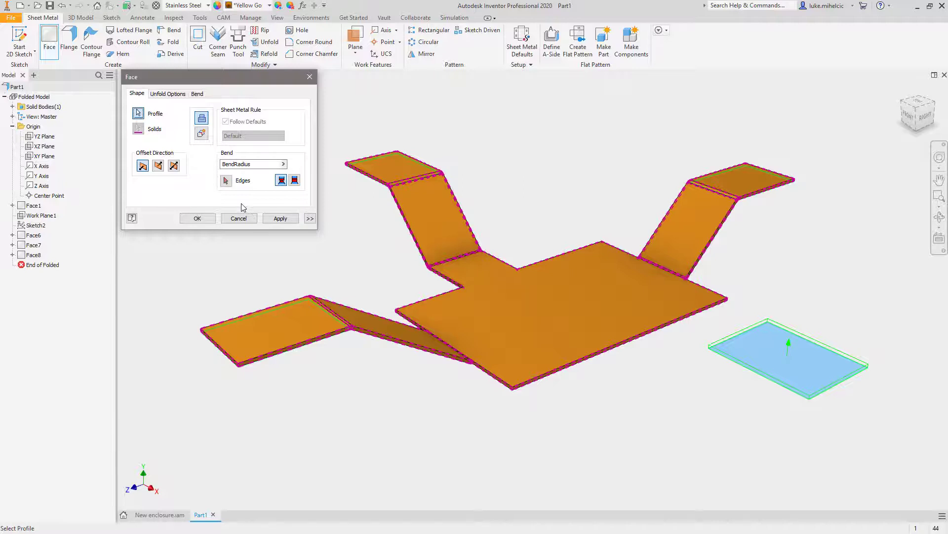
click(225, 181)
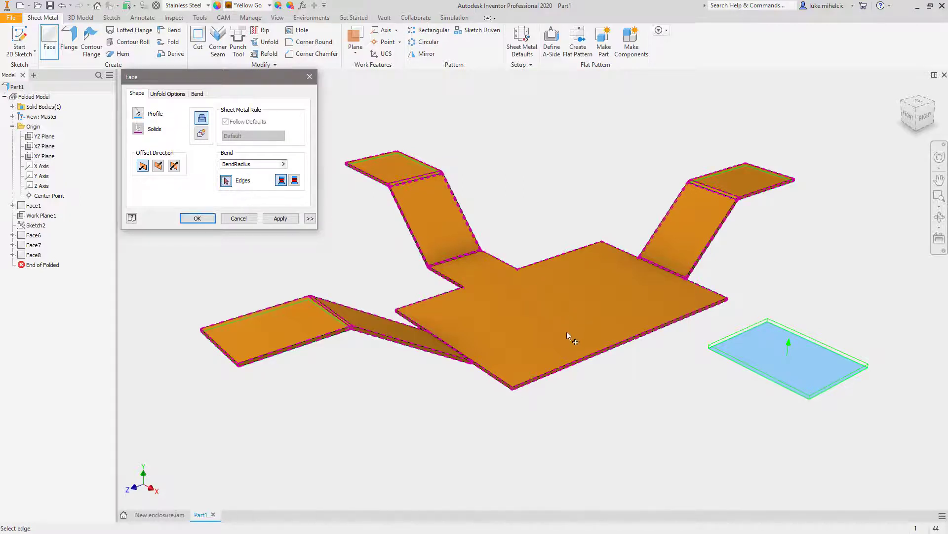
click(574, 363)
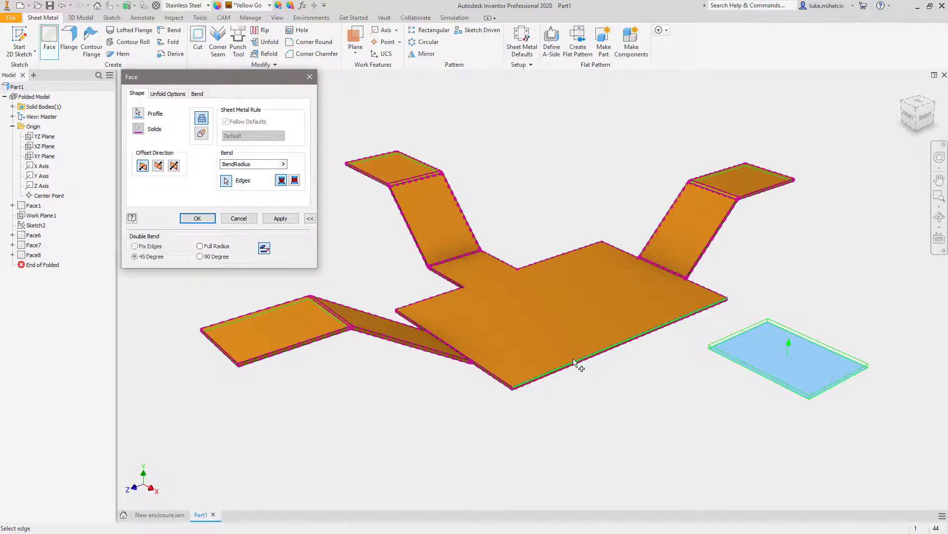
Compare Full Radius, 90 Degree and Fix Edges double bends and flips, then create Face9
click(200, 246)
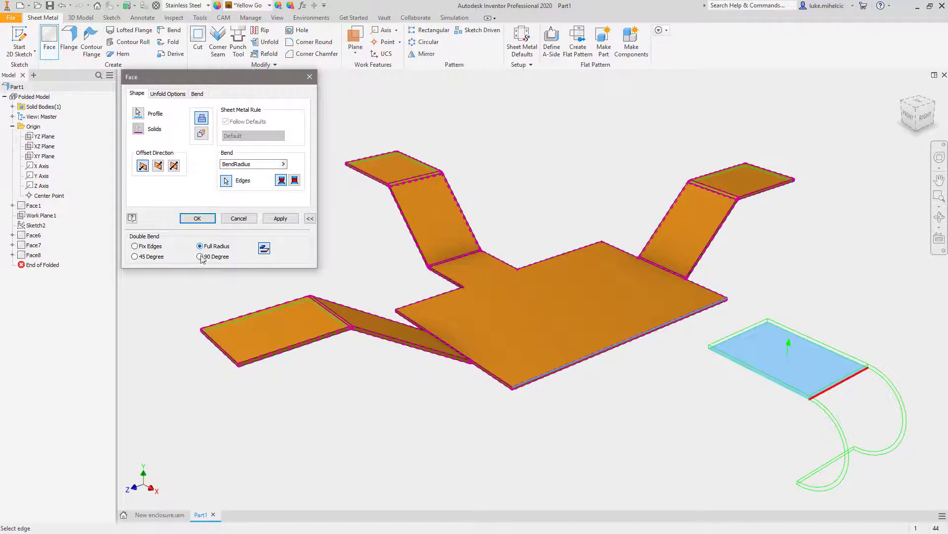
click(200, 257)
click(200, 246)
click(264, 248)
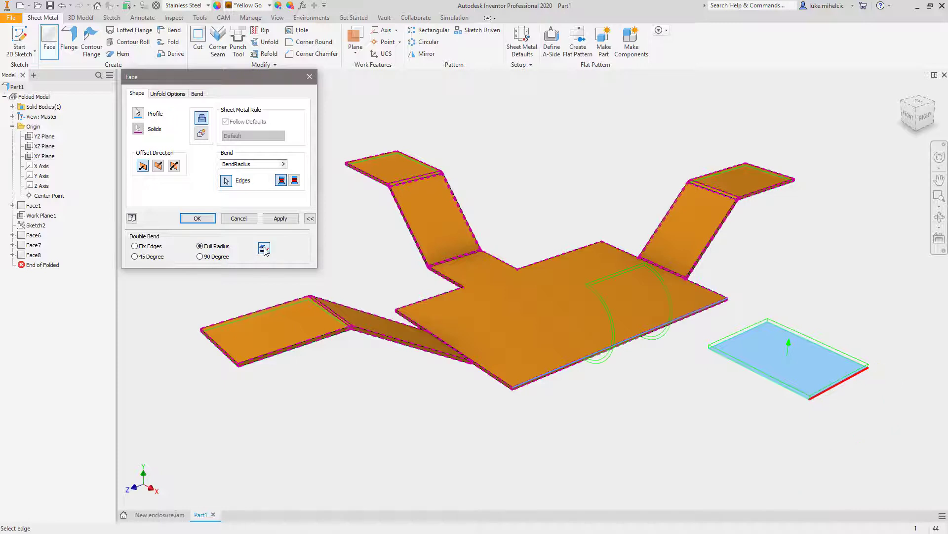
click(264, 249)
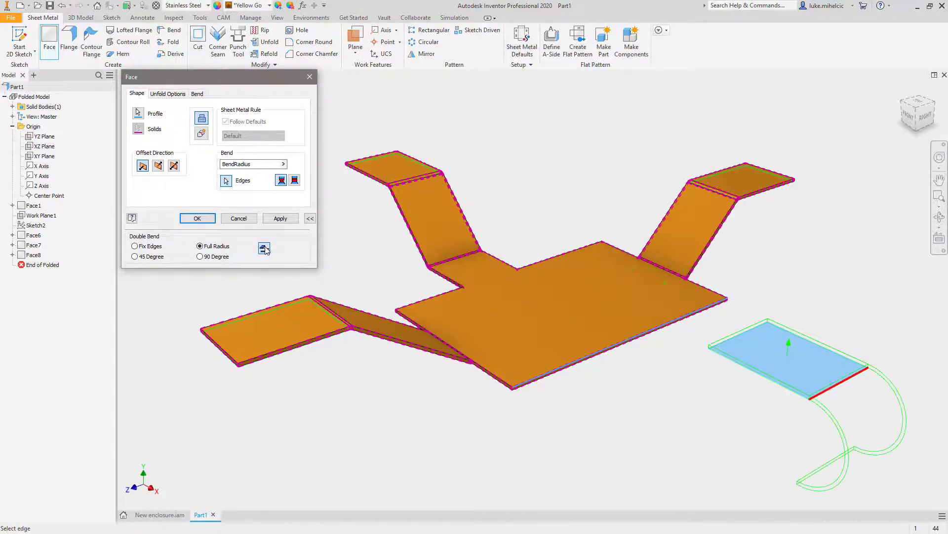
click(265, 249)
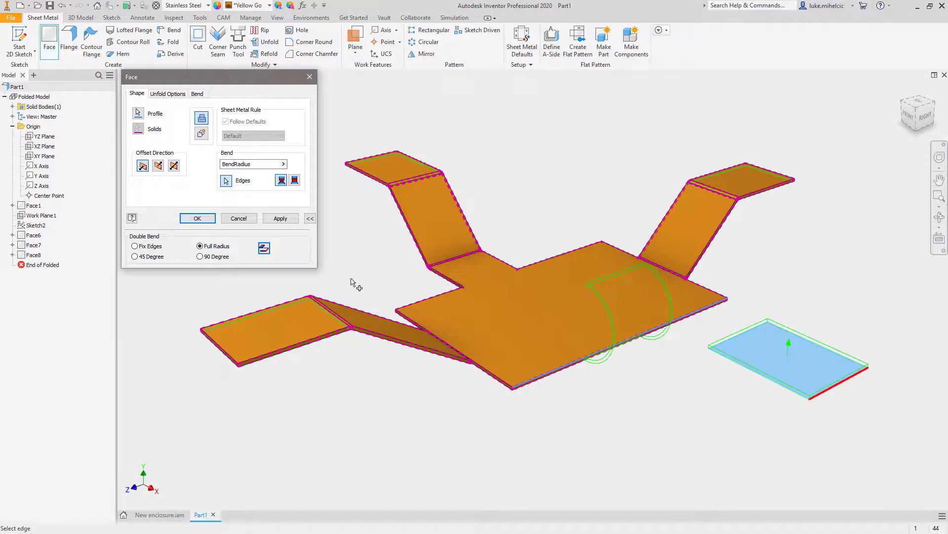
click(265, 248)
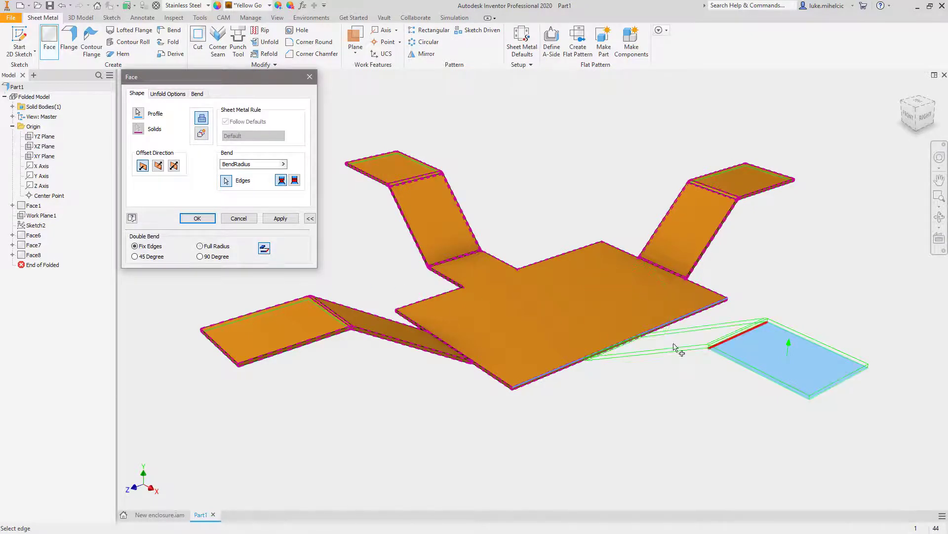
click(144, 248)
click(200, 246)
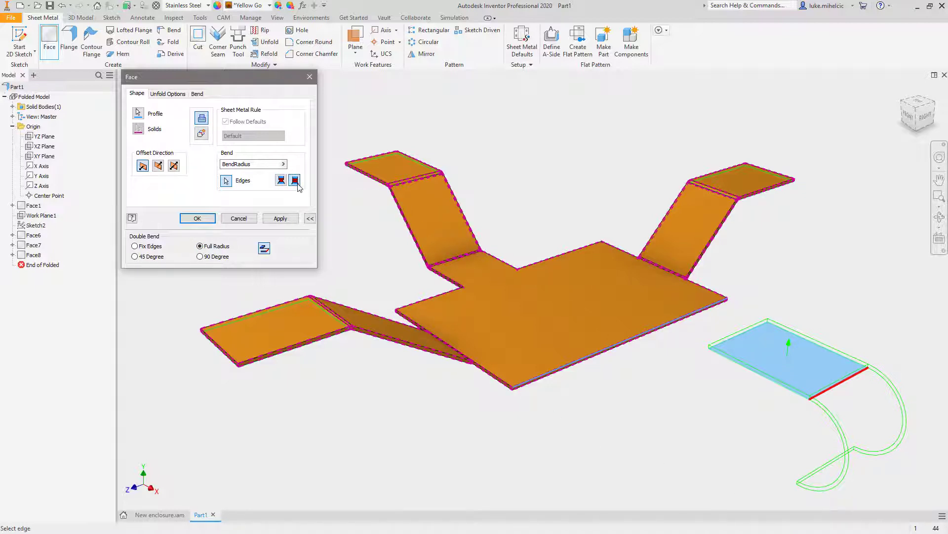
click(198, 218)
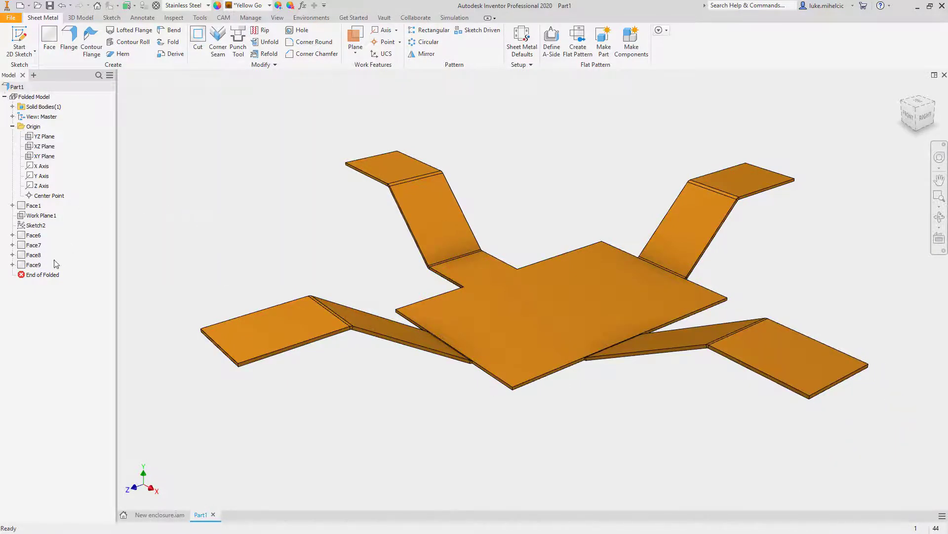
Edit Face9 to a Full Radius double bend; a Contour Flange attempt finds no unconsumed sketch
right_click(56, 264)
click(58, 295)
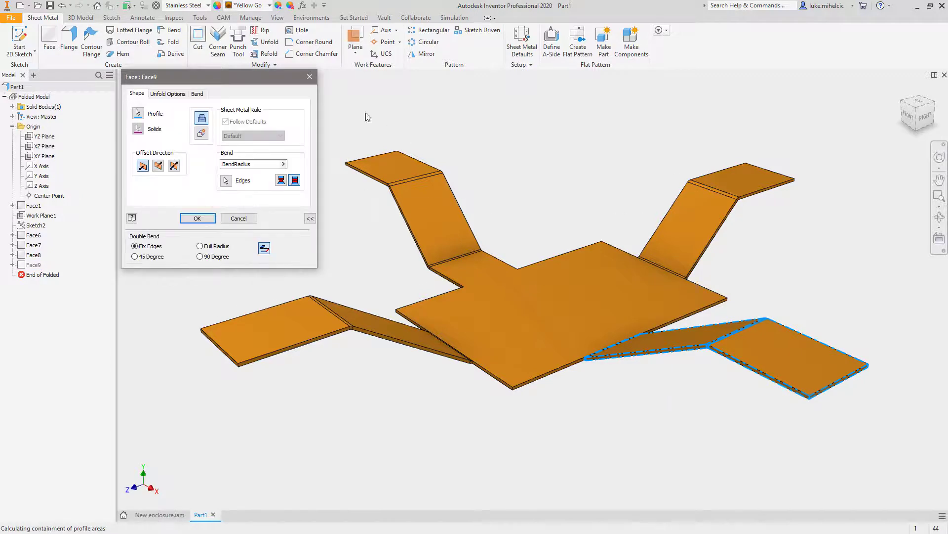
click(200, 246)
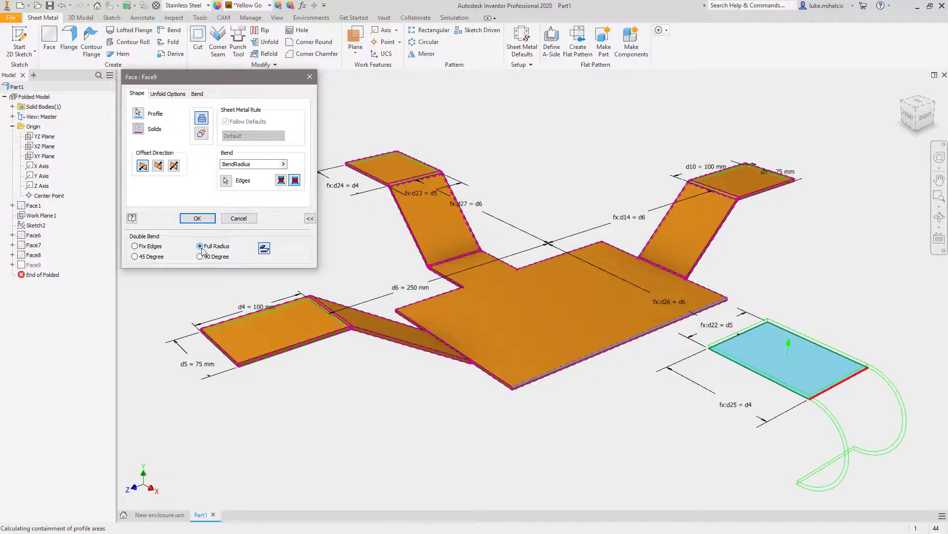
click(197, 218)
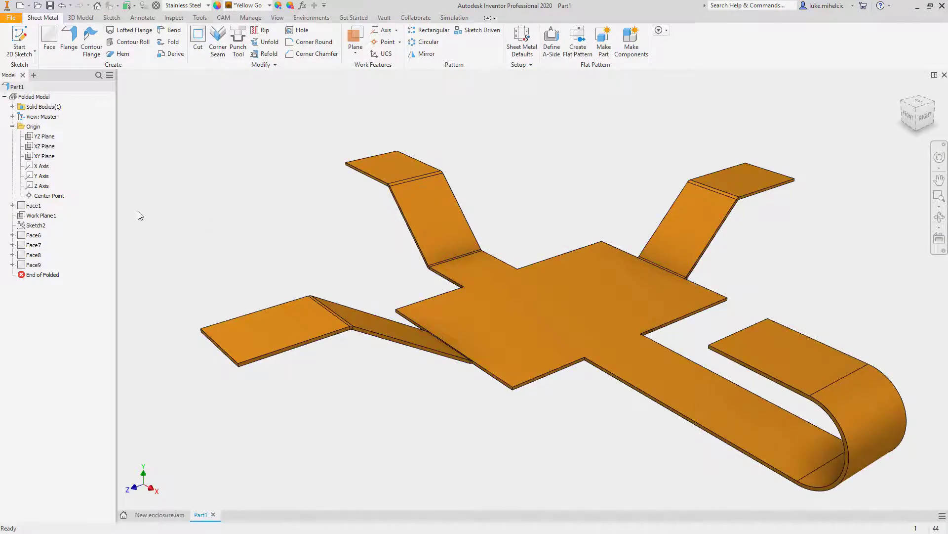
click(99, 42)
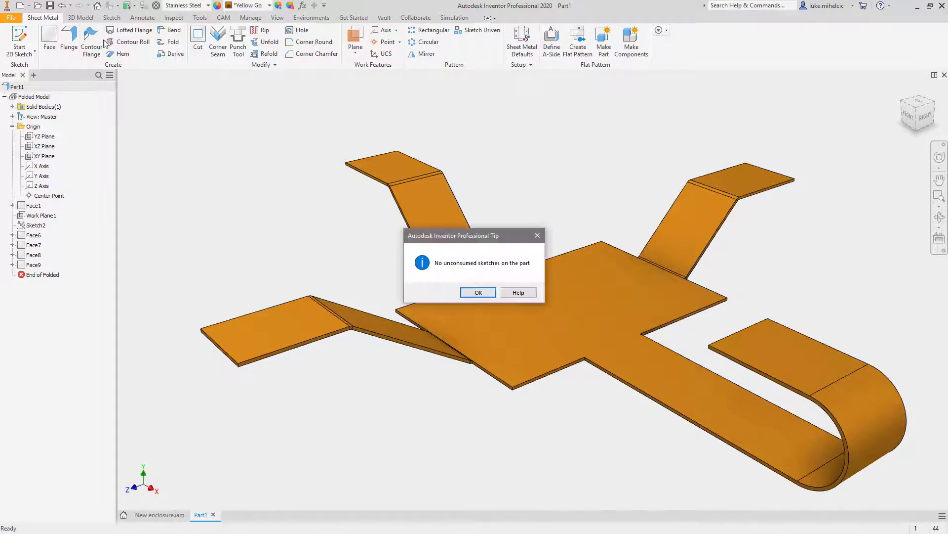
click(479, 293)
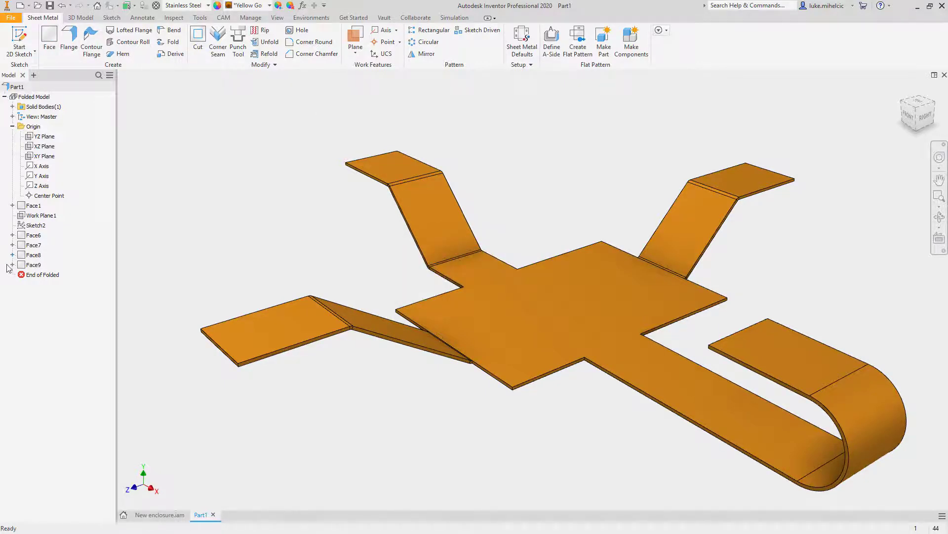
Make Face6's Sketch2 and its dimensions visible
click(12, 235)
right_click(43, 245)
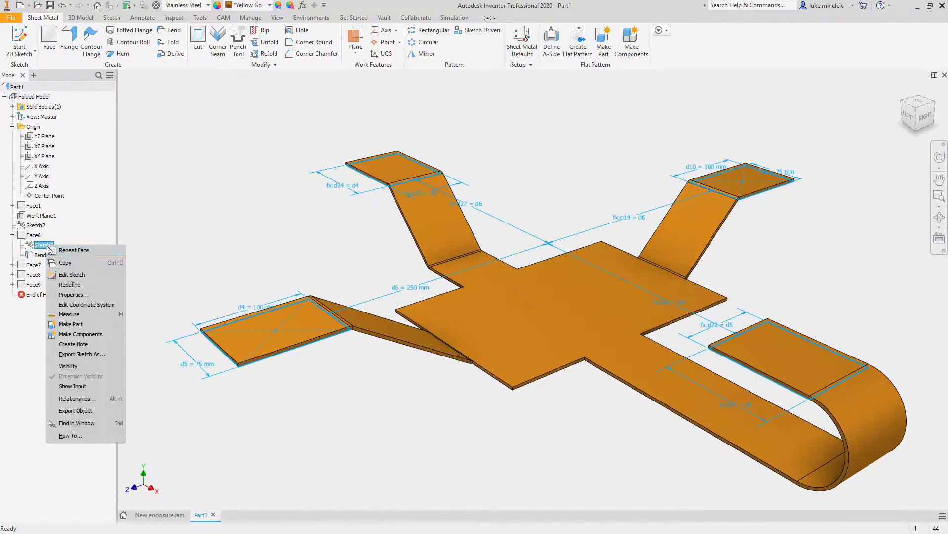
click(68, 366)
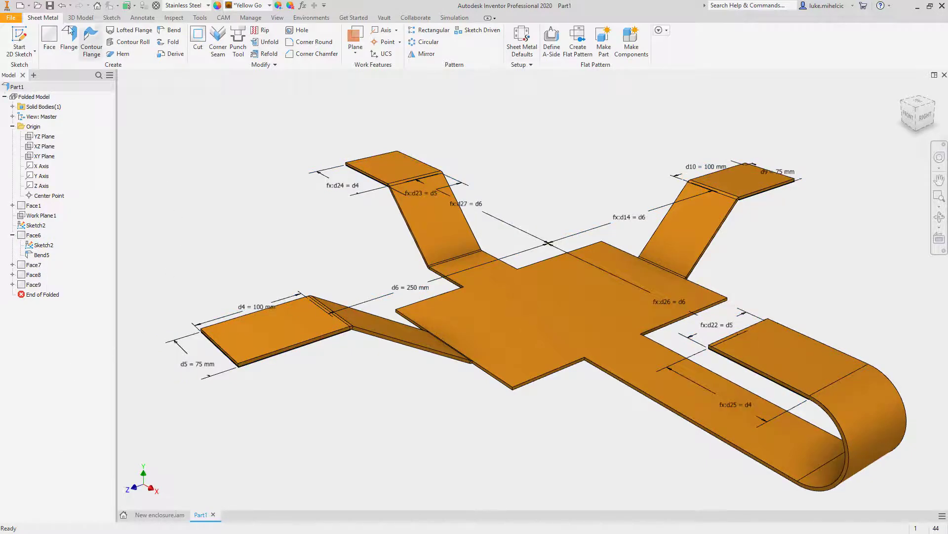
Start a new Face and review its bend relief settings before returning to Shape
click(49, 40)
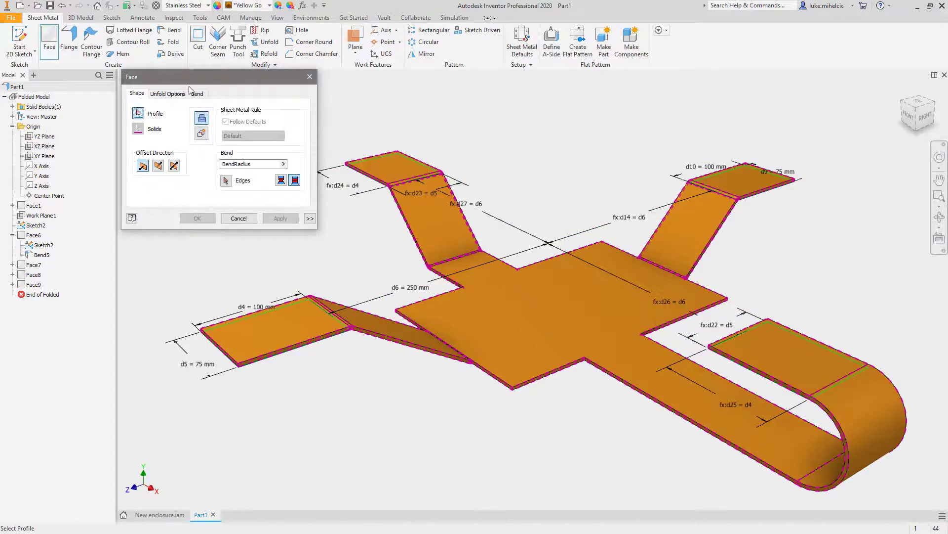
click(197, 93)
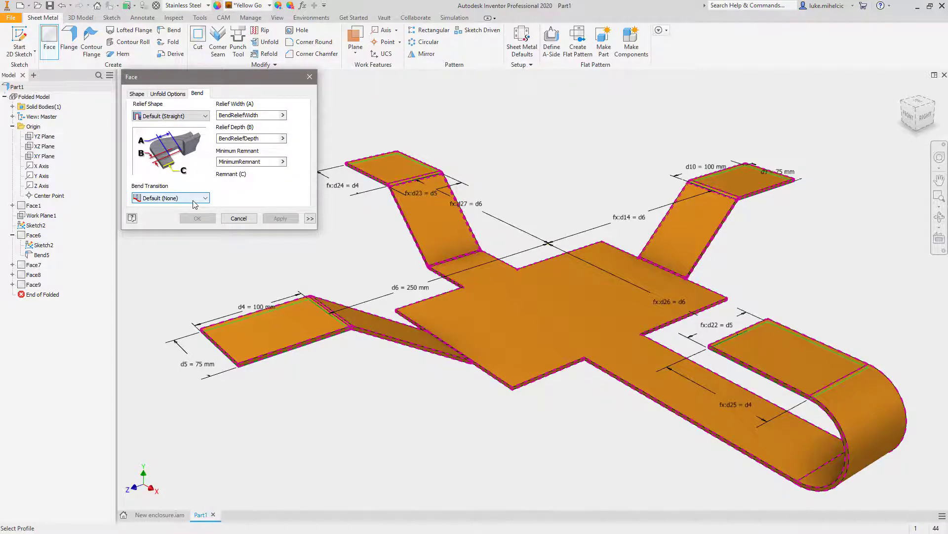
click(137, 94)
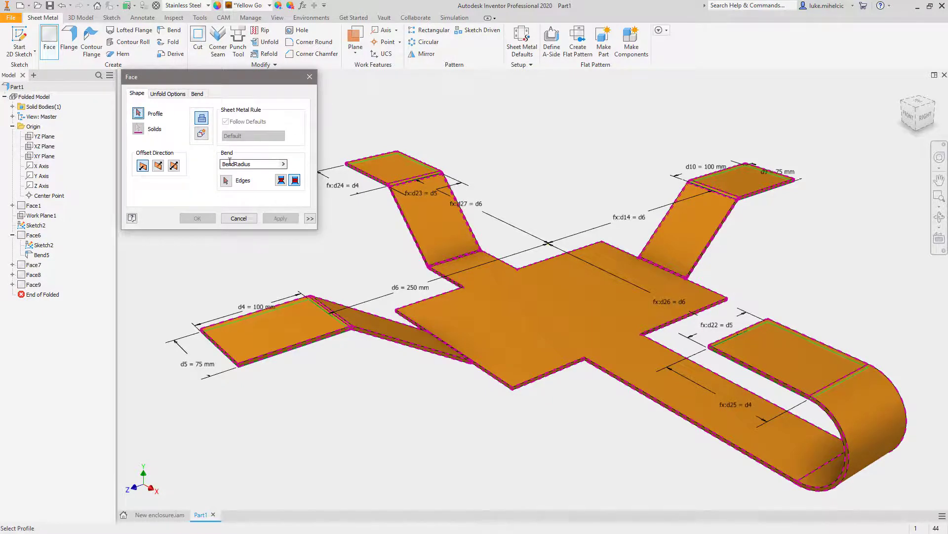